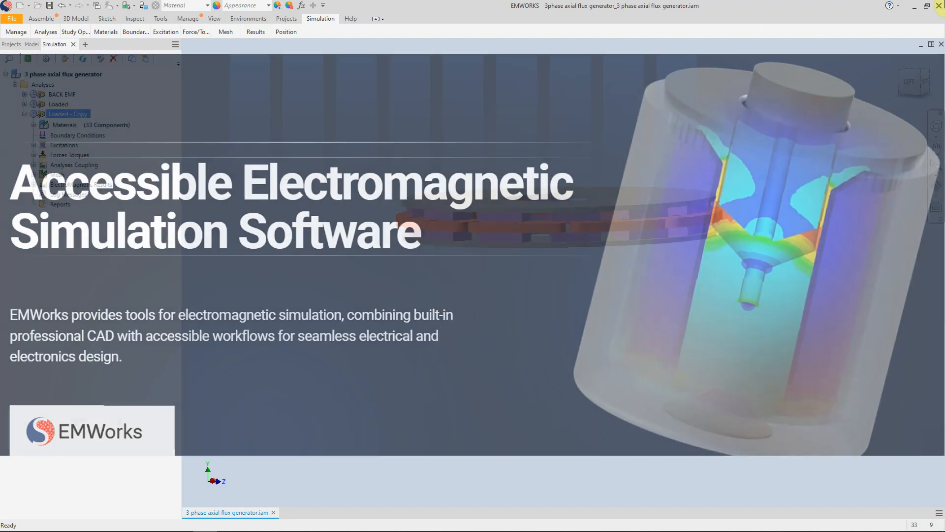
# - Examine the axial flux generator model from several angles and the material assignments of the Loaded - Copy study
pyautogui.keyDown('shift'); pyautogui.moveTo(711, 275); pyautogui.dragTo(688, 320, button='middle'); pyautogui.keyUp('shift')
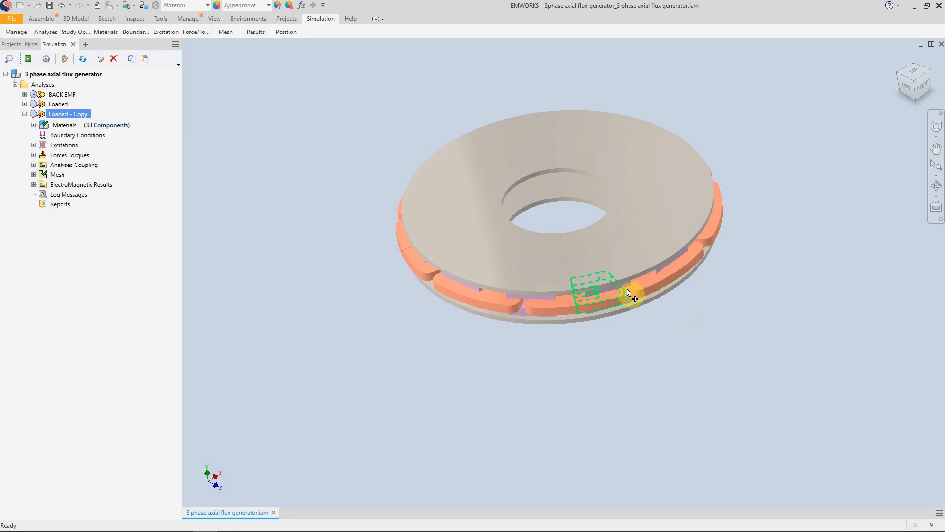
pyautogui.moveTo(369, 276); pyautogui.dragTo(413, 321, button='middle')
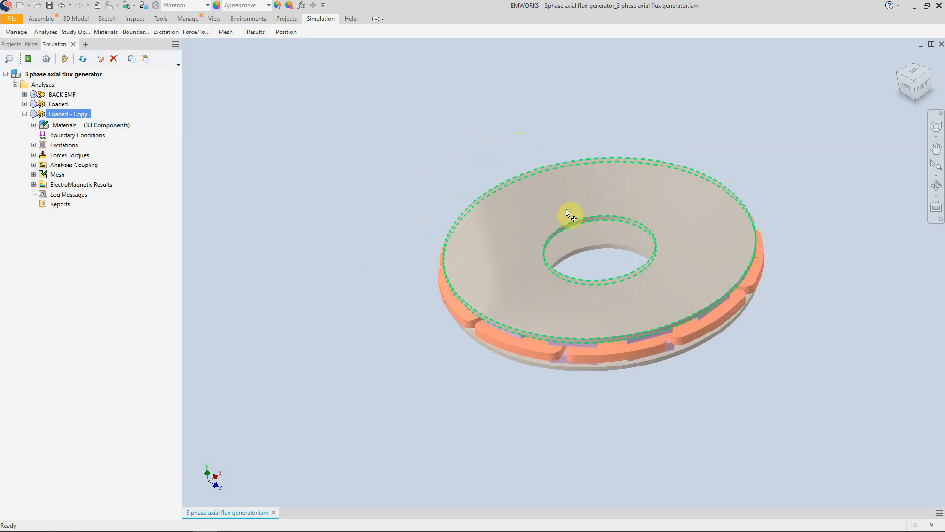
pyautogui.moveTo(576, 205)
pyautogui.keyDown('shift'); pyautogui.mouseDown(button='middle')
pyautogui.moveTo(563, 197)
pyautogui.moveTo(469, 241)
pyautogui.moveTo(588, 186)
pyautogui.moveTo(566, 255)
pyautogui.moveTo(580, 210)
pyautogui.moveTo(569, 215)
pyautogui.mouseUp(button='middle'); pyautogui.keyUp('shift')
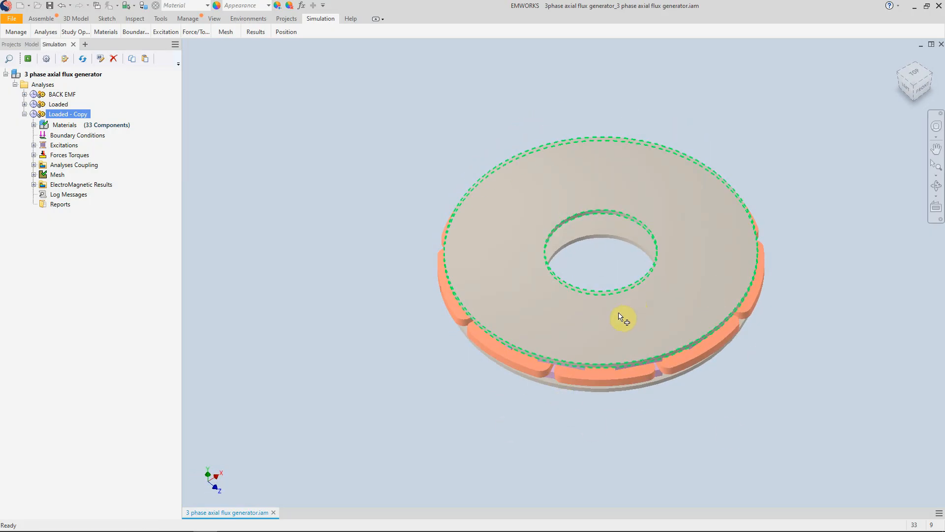
pyautogui.keyDown('shift'); pyautogui.moveTo(612, 320); pyautogui.dragTo(559, 313, button='middle'); pyautogui.keyUp('shift')
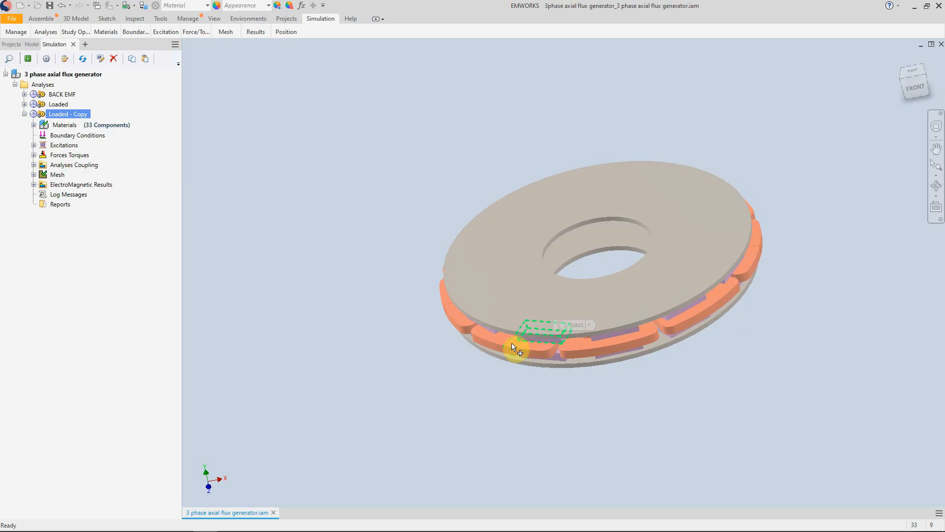
pyautogui.keyDown('shift'); pyautogui.moveTo(544, 424); pyautogui.dragTo(584, 418, button='middle'); pyautogui.keyUp('shift')
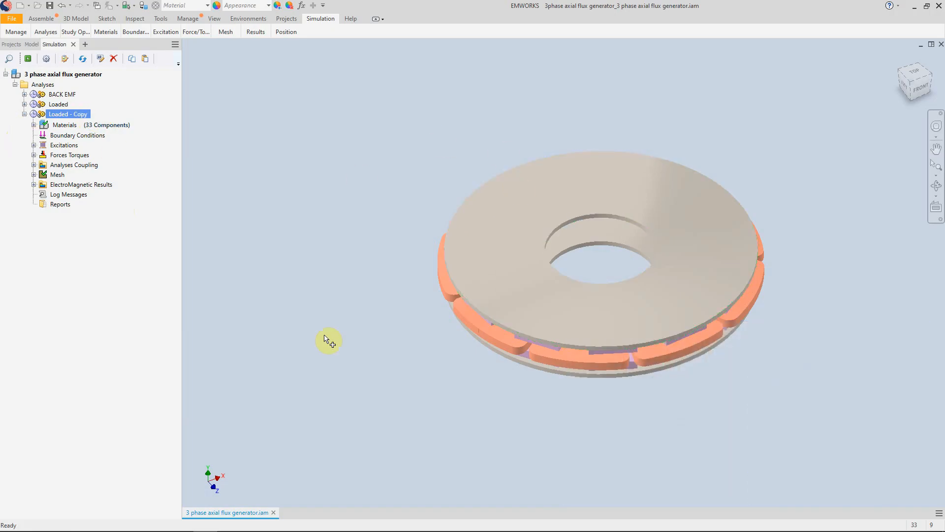
pyautogui.click(33, 125)
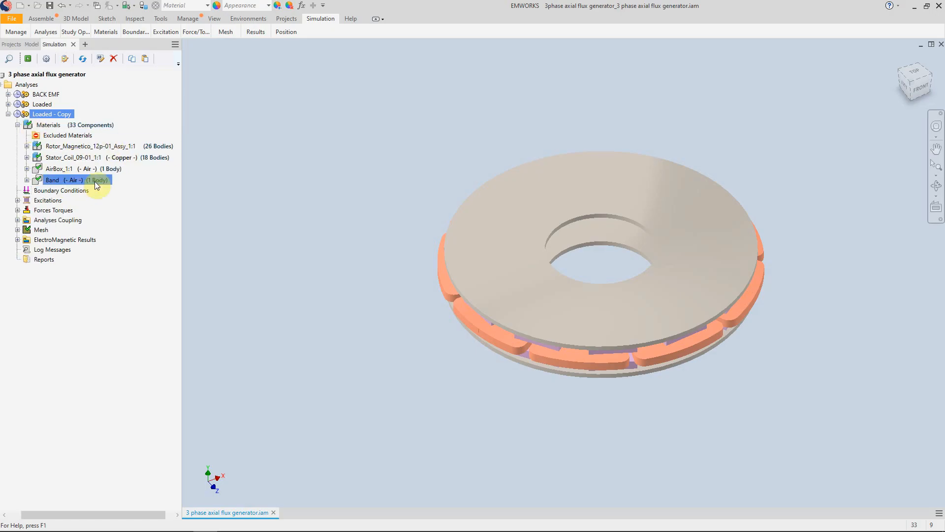
pyautogui.click(61, 158)
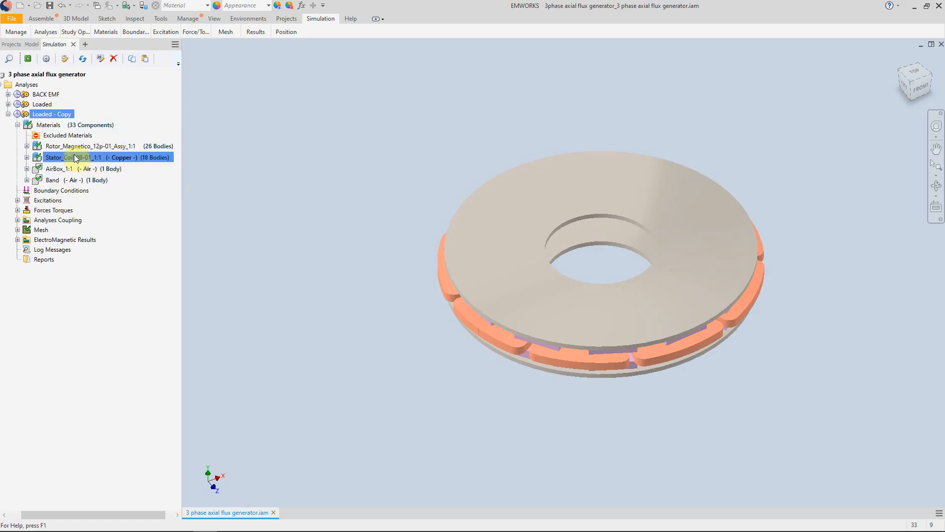
pyautogui.click(78, 170)
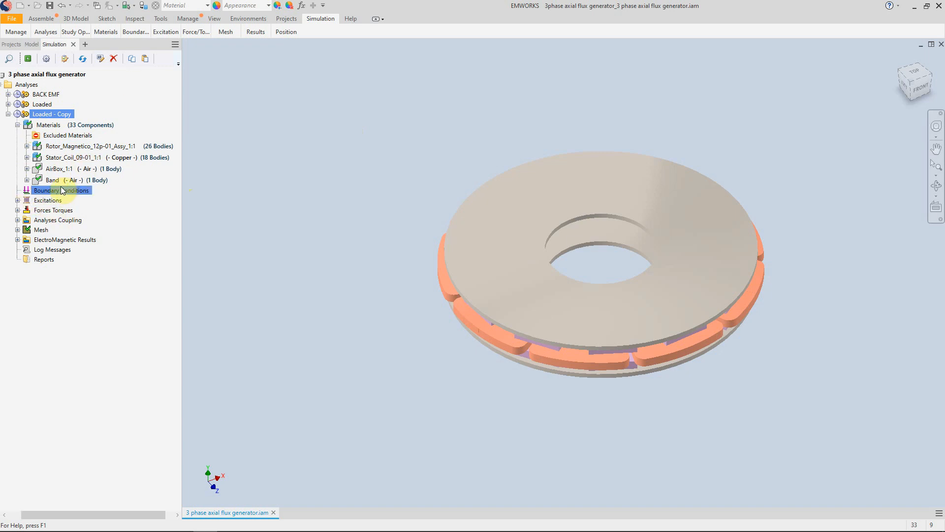
# - Examine the study's wound coil excitations, torque definition, rotational motion coupling, mesh controls and electromagnetic results entries
pyautogui.click(17, 200)
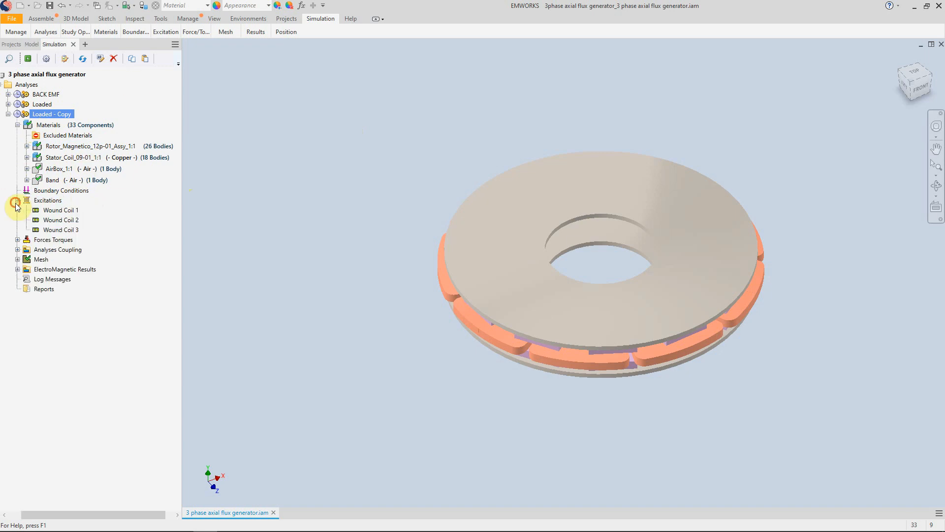
pyautogui.click(56, 210)
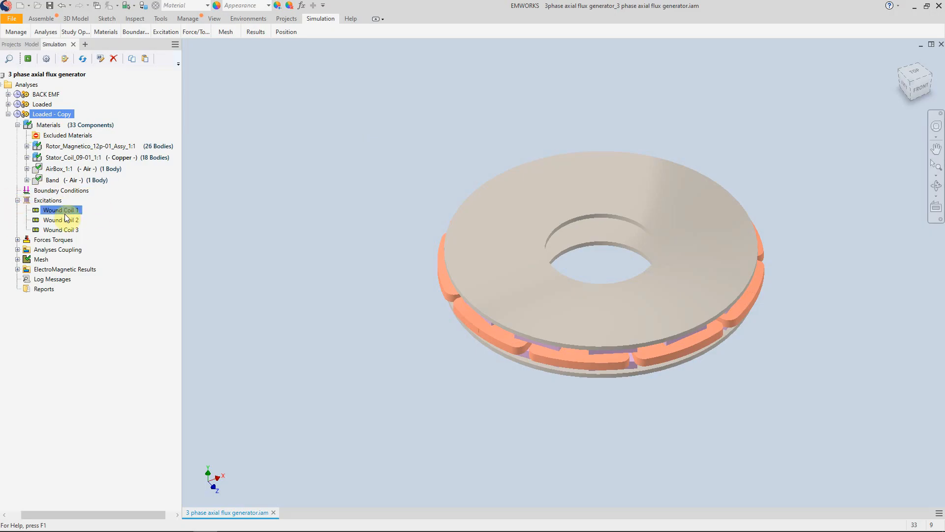
pyautogui.click(17, 239)
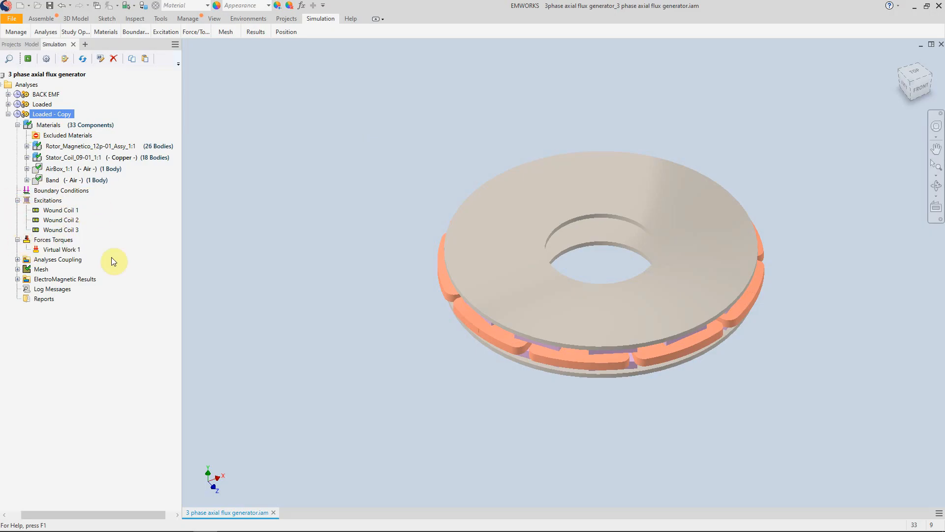
pyautogui.click(18, 260)
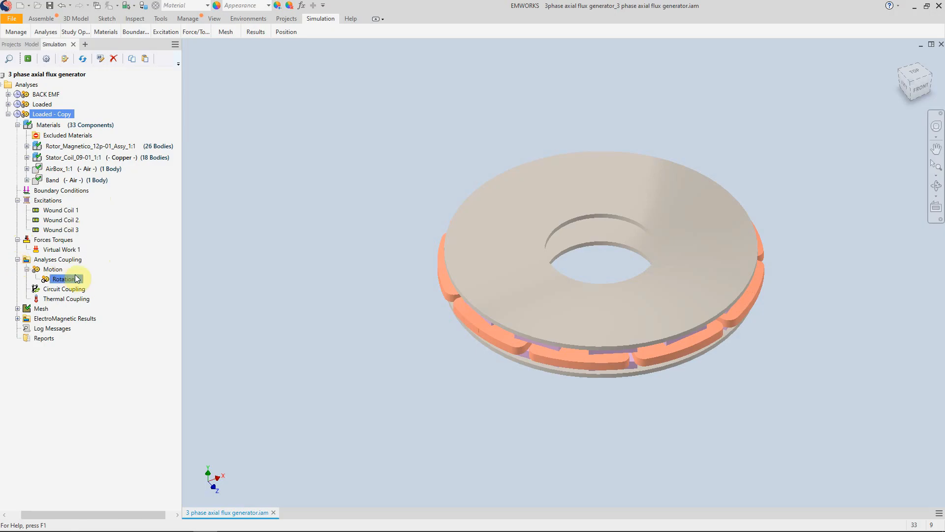
pyautogui.click(66, 279)
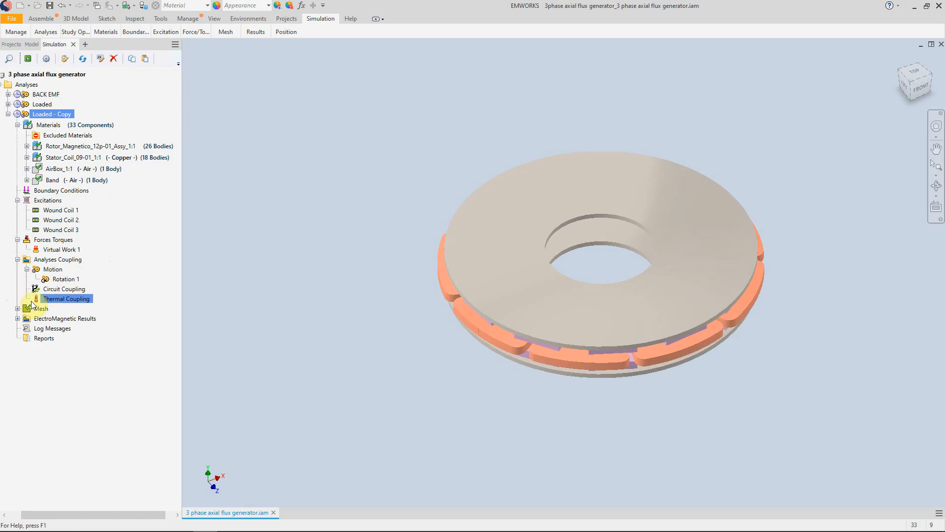
pyautogui.click(84, 299)
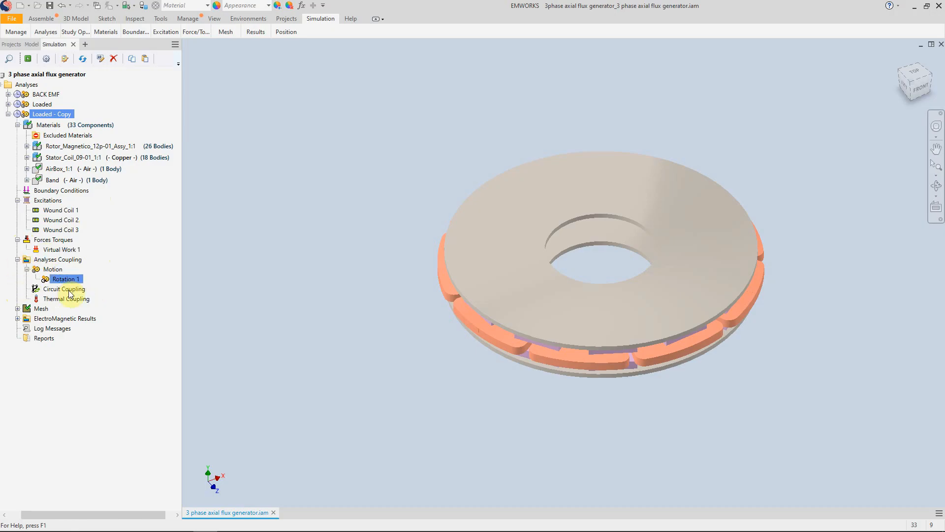
pyautogui.click(59, 280)
pyautogui.click(17, 309)
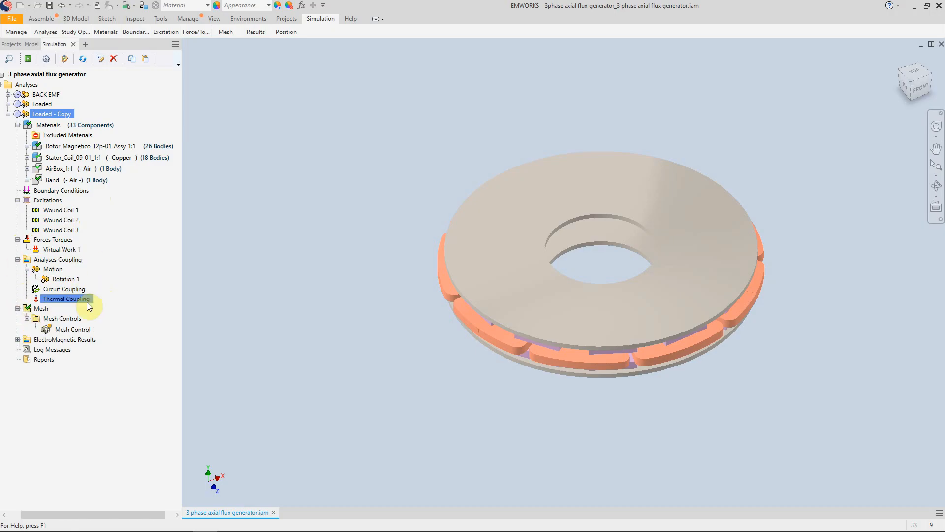
pyautogui.click(31, 309)
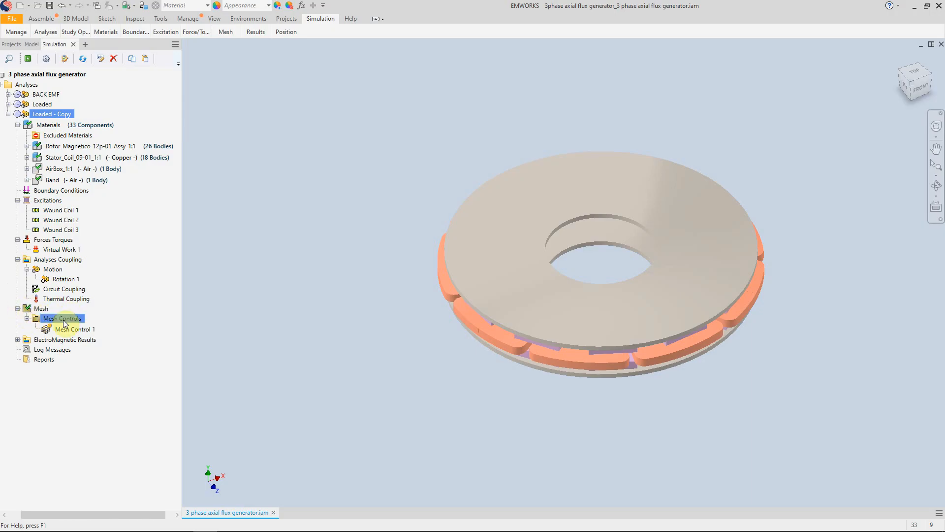
pyautogui.click(63, 340)
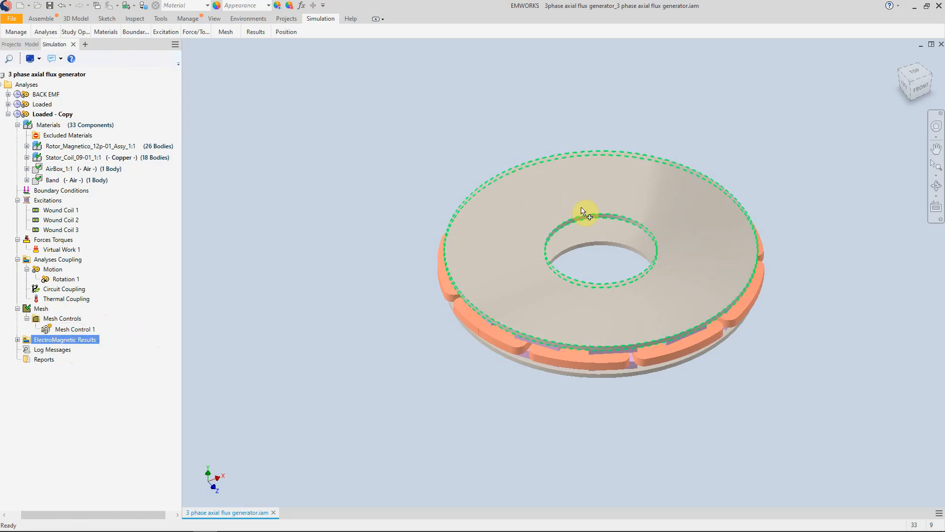
# - Hide the first rotor's twelve N52 magnets together with its steel base
pyautogui.click(26, 146)
pyautogui.click(36, 157)
pyautogui.click(66, 168)
pyautogui.keyDown('shift'); pyautogui.click(68, 307); pyautogui.keyUp('shift')
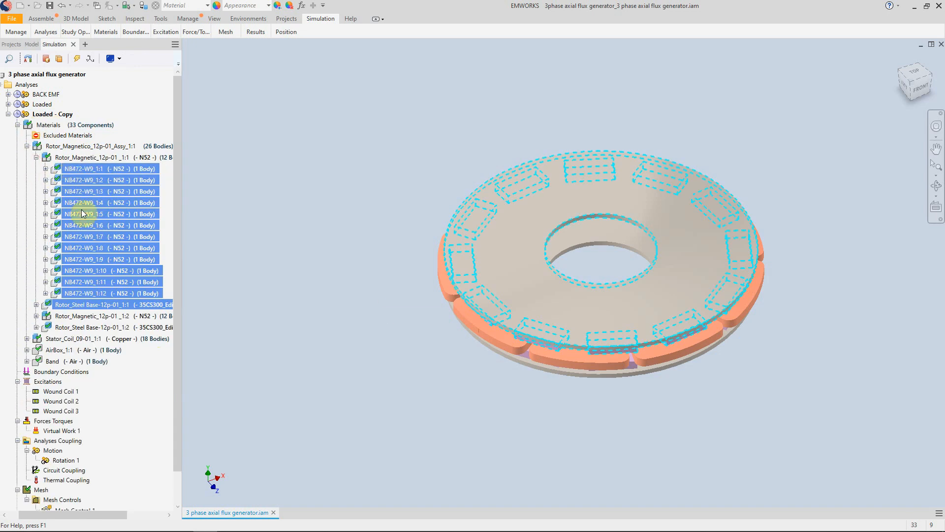
pyautogui.rightClick(85, 223)
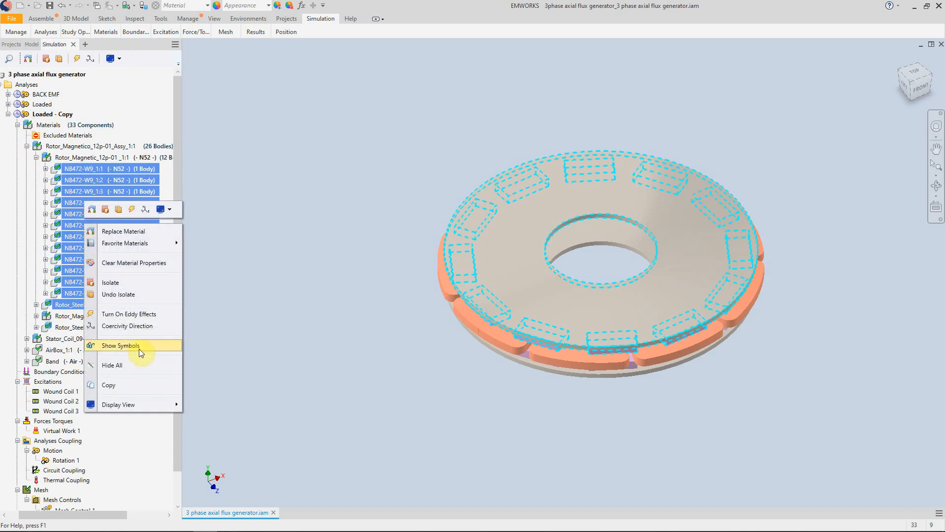
pyautogui.click(129, 364)
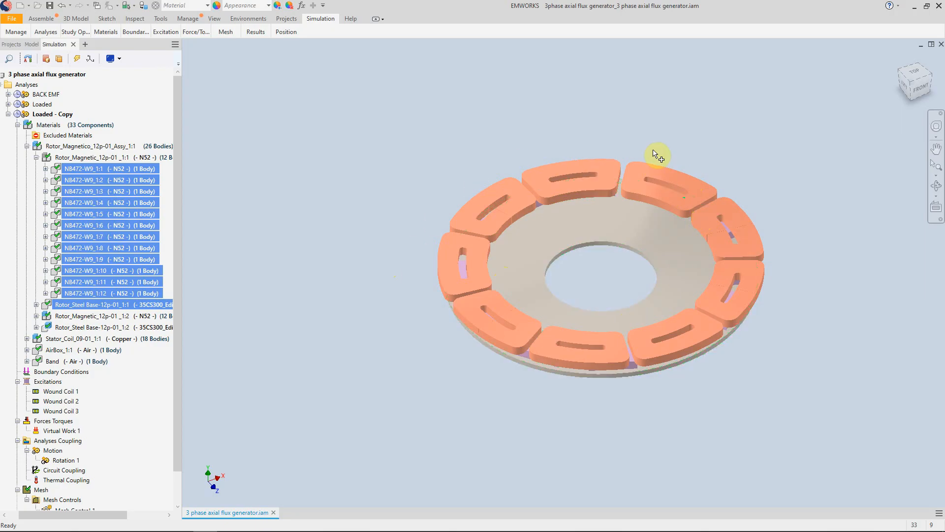
# - Hide all 18 copper solid bodies of the stator coil component
pyautogui.keyDown('ctrl'); pyautogui.click(38, 318); pyautogui.keyUp('ctrl')
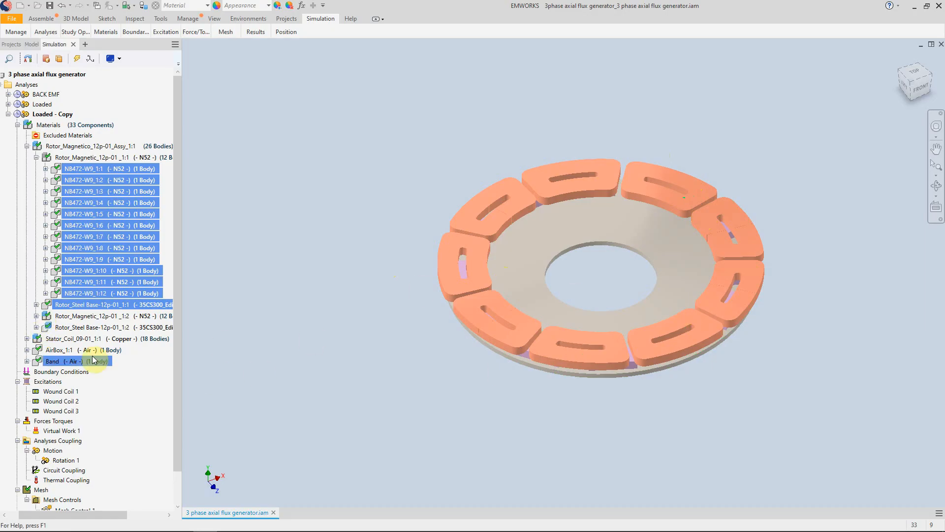
pyautogui.click(26, 339)
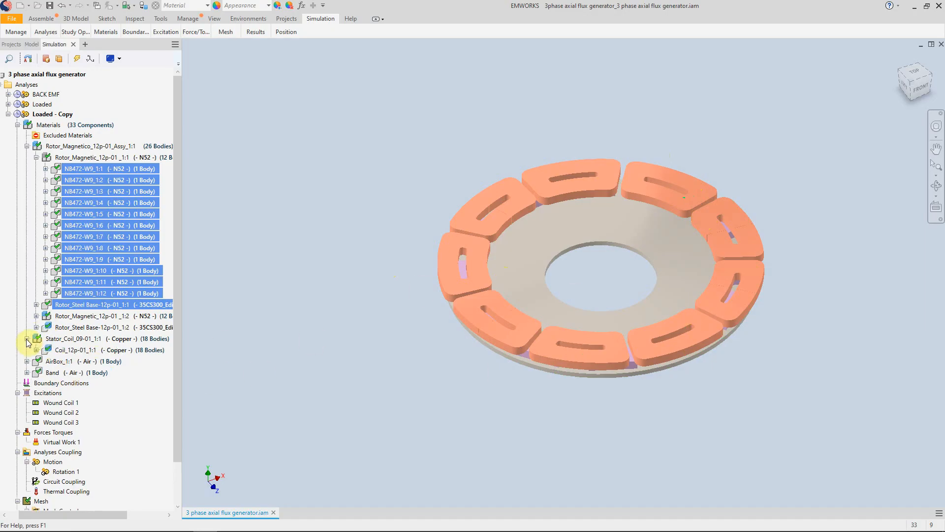
pyautogui.click(36, 350)
pyautogui.keyDown('ctrl'); pyautogui.click(75, 363); pyautogui.keyUp('ctrl')
pyautogui.click(75, 363)
pyautogui.scroll(-6, 76, 364)
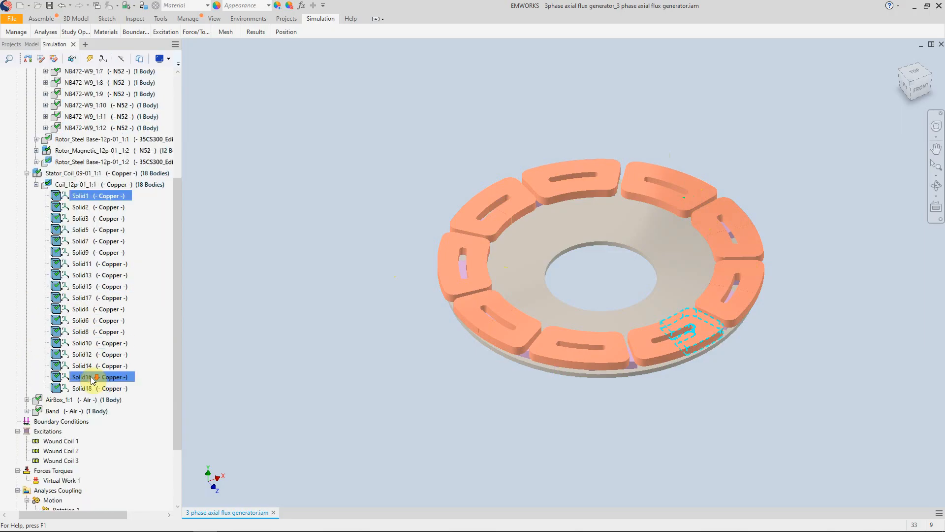
pyautogui.keyDown('ctrl'); pyautogui.click(81, 342); pyautogui.keyUp('ctrl')
pyautogui.keyDown('shift'); pyautogui.click(81, 342); pyautogui.keyUp('shift')
pyautogui.rightClick(81, 342)
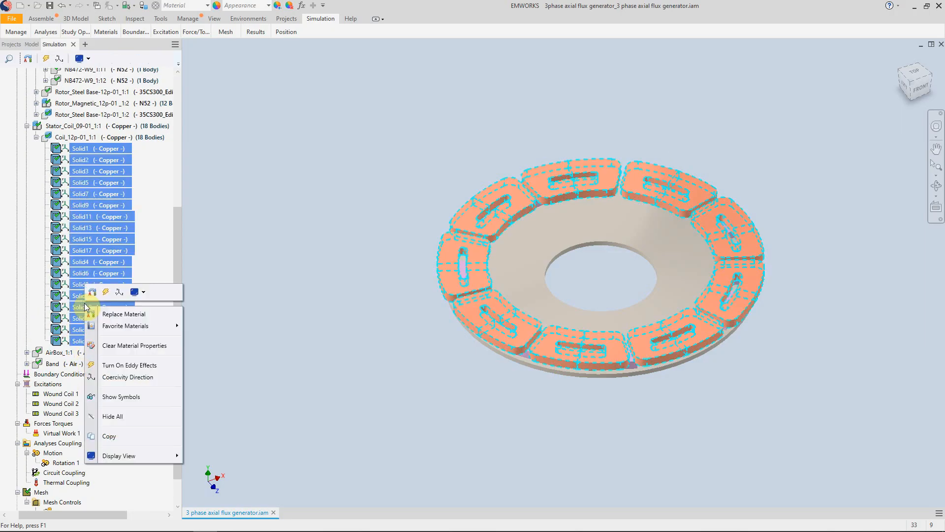
pyautogui.click(123, 416)
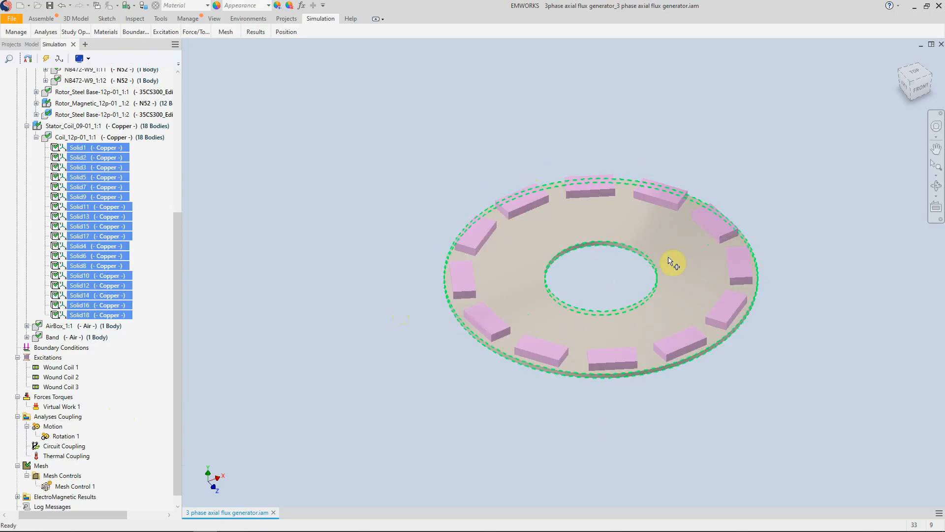
# - Show the coercivity direction preview for the first magnet of Rotor_Magnetic_12p-01_1:2 and accept its Cartesian, along Y-axis definition
pyautogui.scroll(6, 64, 180)
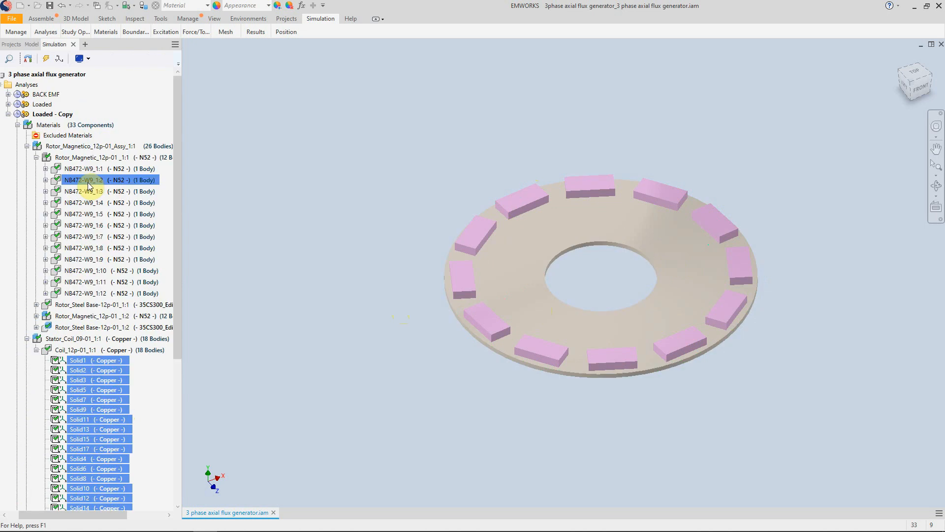
pyautogui.click(36, 315)
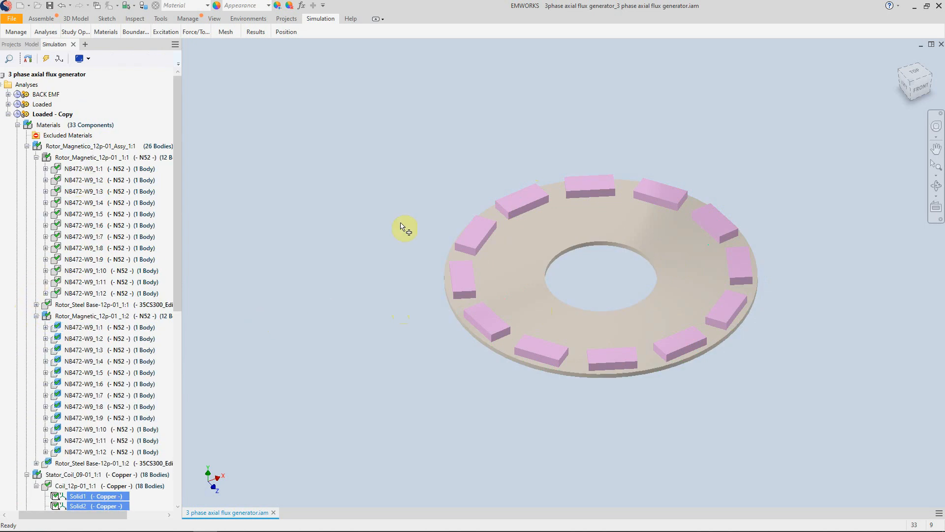
pyautogui.click(80, 331)
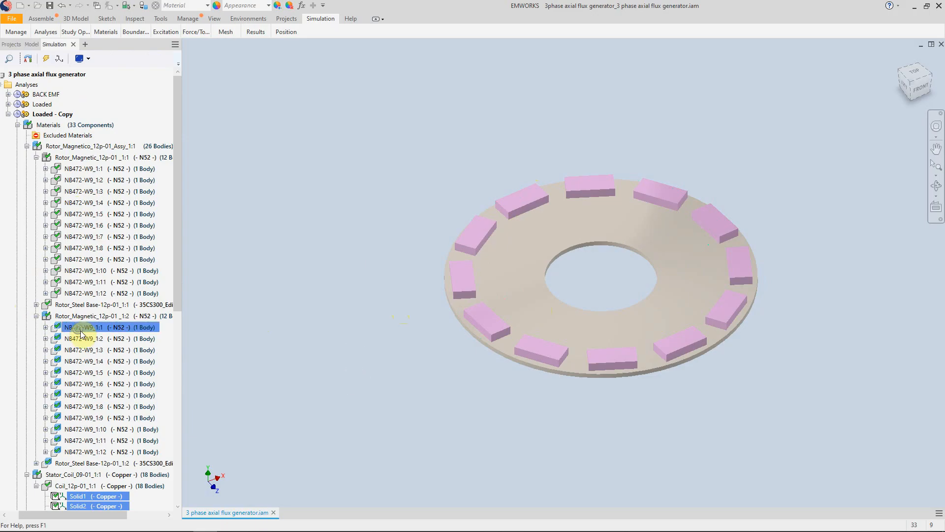
pyautogui.rightClick(81, 332)
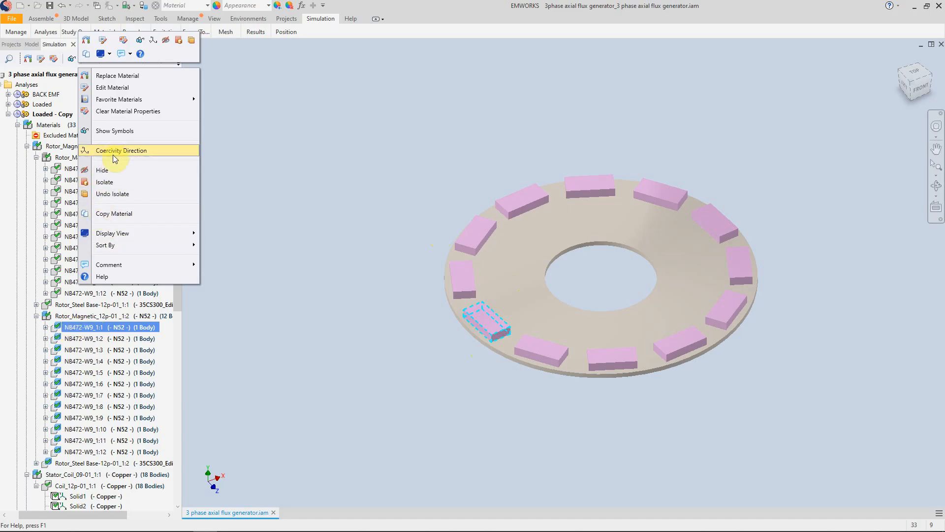
pyautogui.click(126, 149)
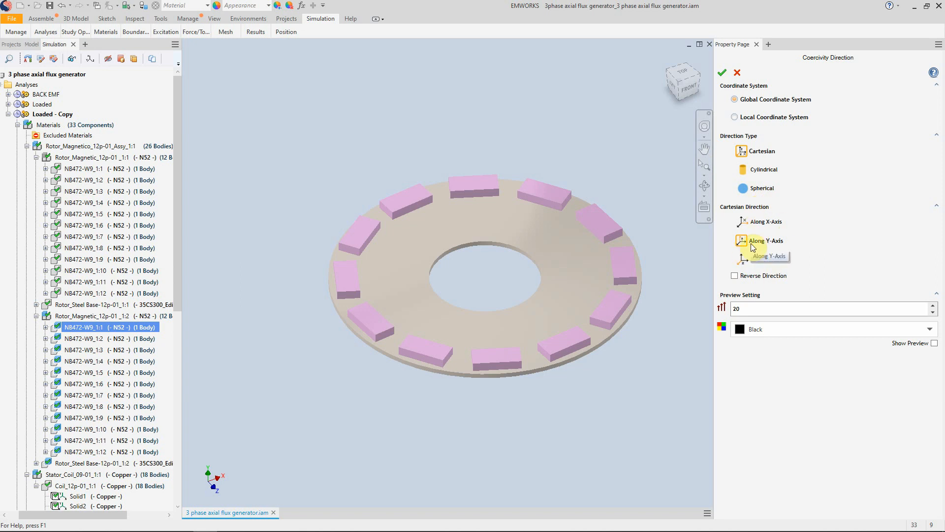
pyautogui.click(934, 344)
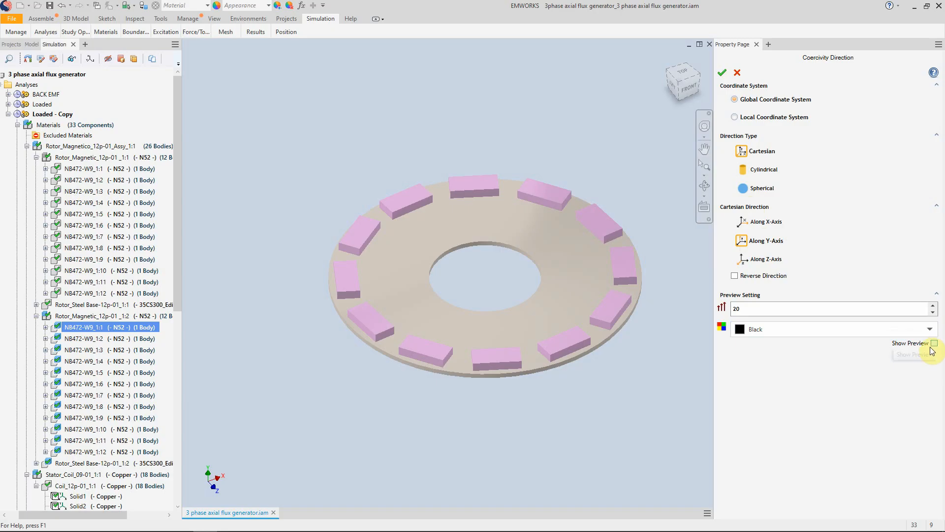
pyautogui.click(933, 343)
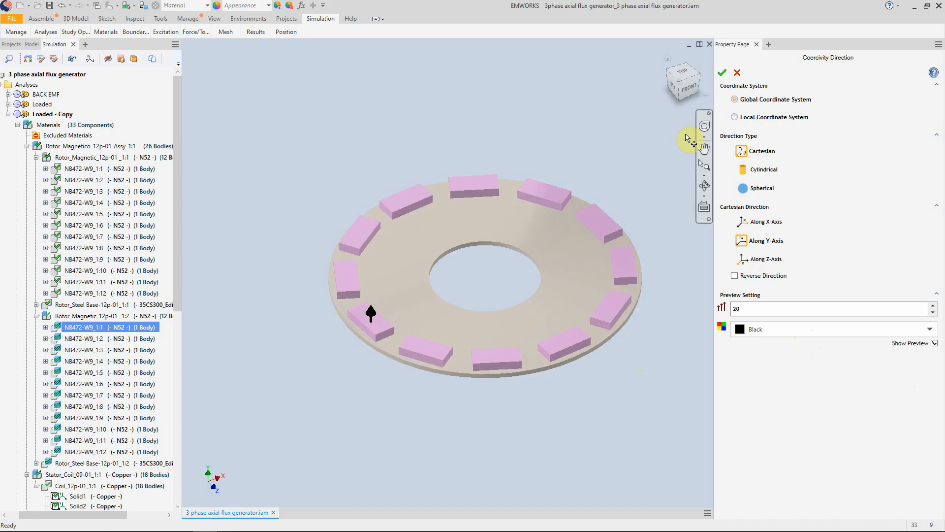
pyautogui.click(722, 73)
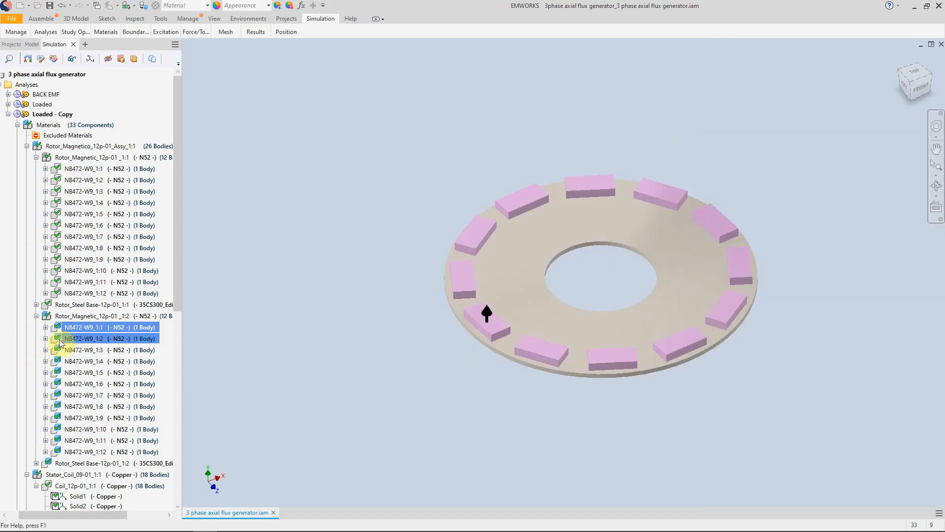
# - Show the coercivity direction symbols for the remaining magnets of the second rotor
pyautogui.keyDown('shift'); pyautogui.click(103, 451); pyautogui.keyUp('shift')
pyautogui.rightClick(104, 452)
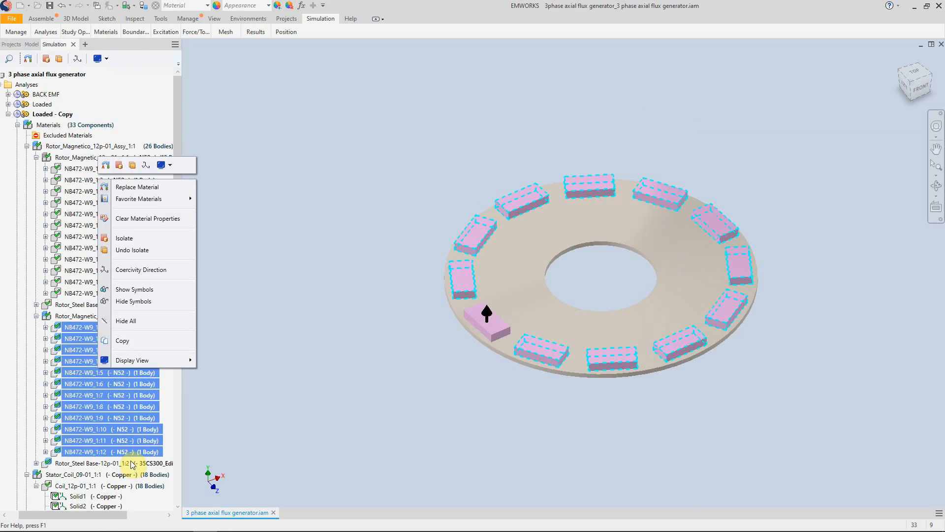
pyautogui.click(144, 294)
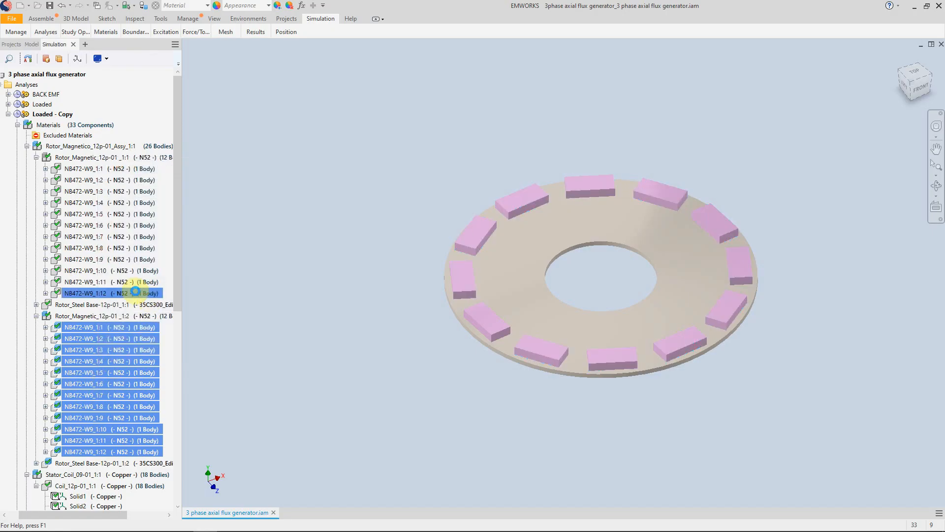
# - Hide the coercivity direction symbols of the second rotor's twelve N52 magnets
pyautogui.moveTo(591, 348)
pyautogui.keyDown('shift'); pyautogui.mouseDown(button='middle')
pyautogui.moveTo(607, 310)
pyautogui.moveTo(560, 321)
pyautogui.moveTo(511, 312)
pyautogui.moveTo(686, 297)
pyautogui.moveTo(586, 308)
pyautogui.moveTo(672, 315)
pyautogui.moveTo(637, 306)
pyautogui.moveTo(647, 329)
pyautogui.moveTo(671, 298)
pyautogui.moveTo(690, 311)
pyautogui.moveTo(557, 299)
pyautogui.moveTo(562, 306)
pyautogui.moveTo(603, 276)
pyautogui.moveTo(567, 285)
pyautogui.moveTo(612, 268)
pyautogui.moveTo(566, 280)
pyautogui.mouseUp(button='middle'); pyautogui.keyUp('shift')
pyautogui.rightClick(100, 347)
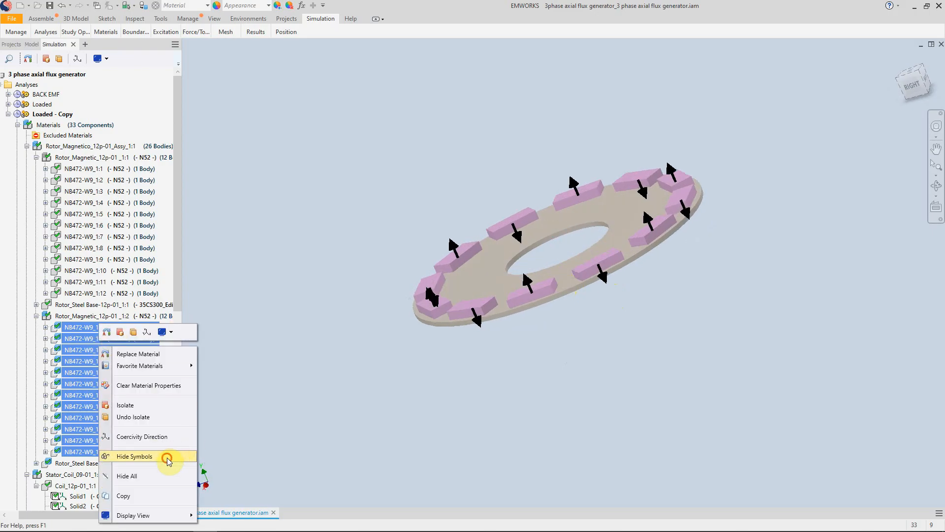
pyautogui.click(167, 457)
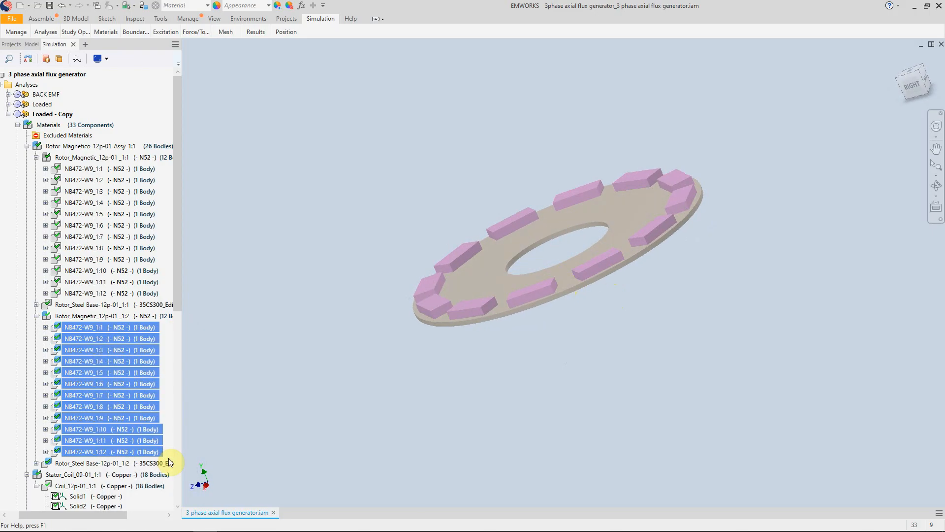
# - Open the definition of Wound Coil 1 in the Loaded - Copy study and display its current source settings
pyautogui.moveTo(175, 282); pyautogui.dragTo(175, 281)
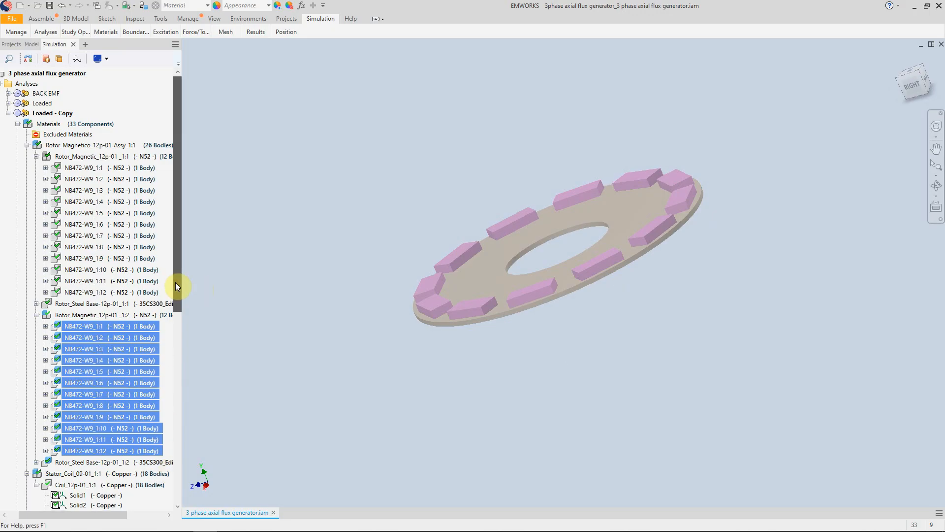
pyautogui.click(17, 124)
pyautogui.click(64, 155)
pyautogui.click(50, 146)
pyautogui.click(69, 164)
pyautogui.rightClick(79, 156)
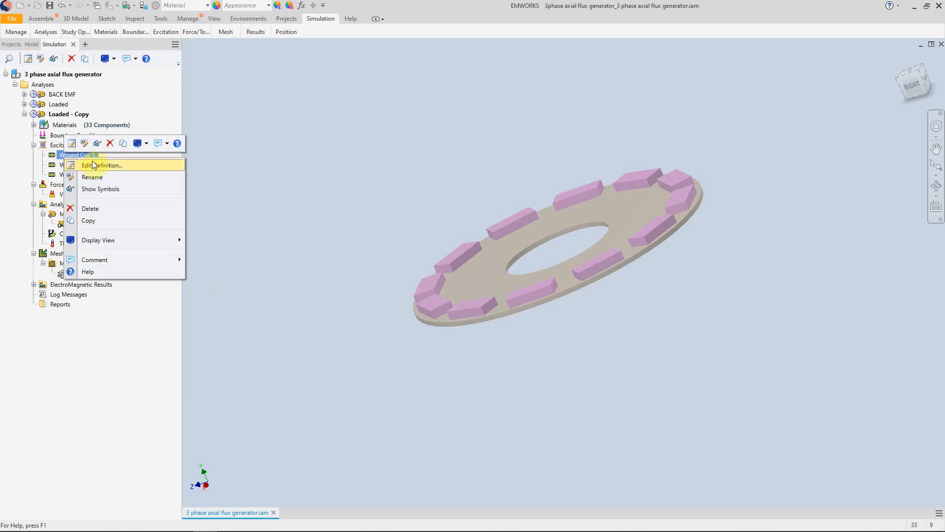
pyautogui.click(98, 165)
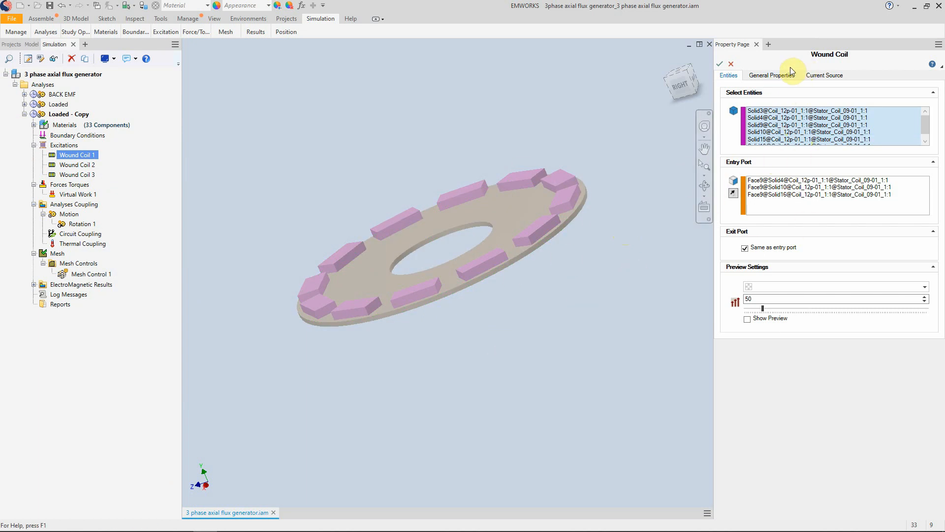
pyautogui.click(824, 75)
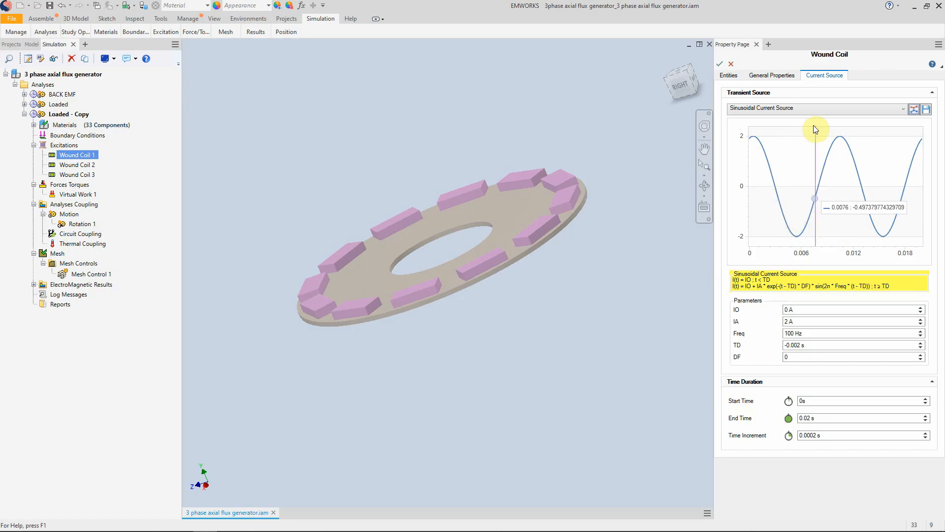
# - Keep Wound Coil 1's transient source as Sinusoidal Current Source and set the offset current IO to 1 A
pyautogui.click(816, 108)
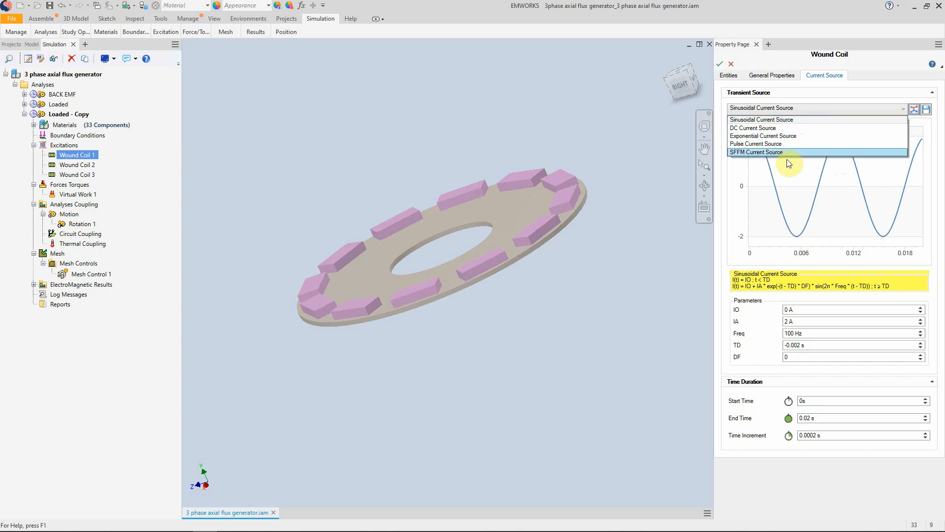
pyautogui.click(769, 121)
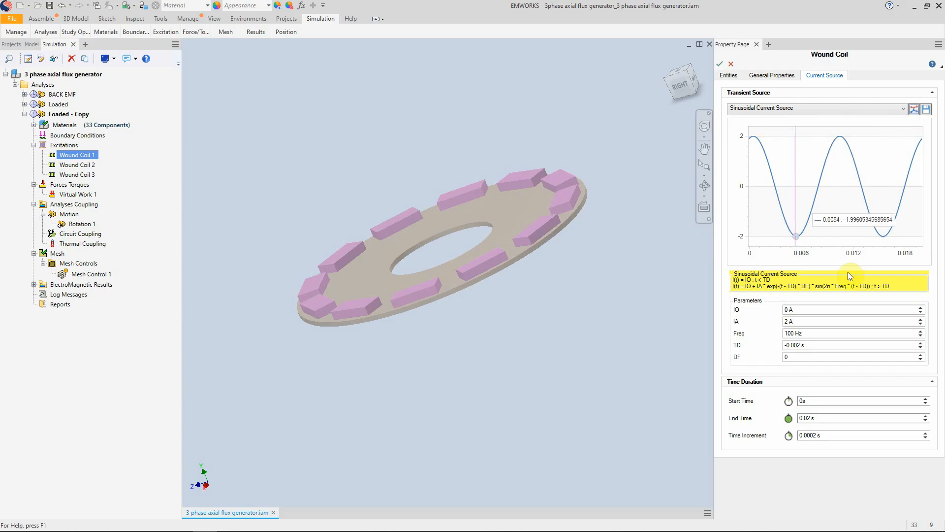
pyautogui.click(788, 310)
pyautogui.press('BackSpace')
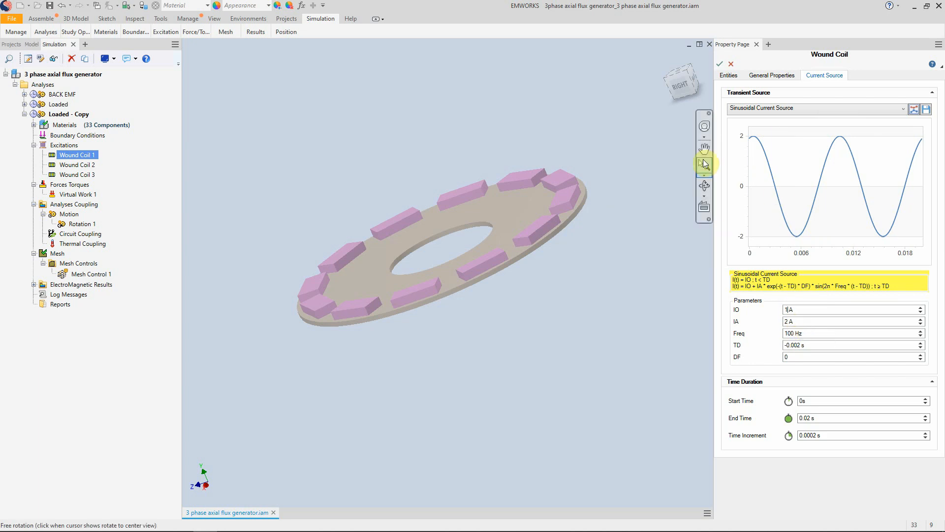
pyautogui.press('Tab')
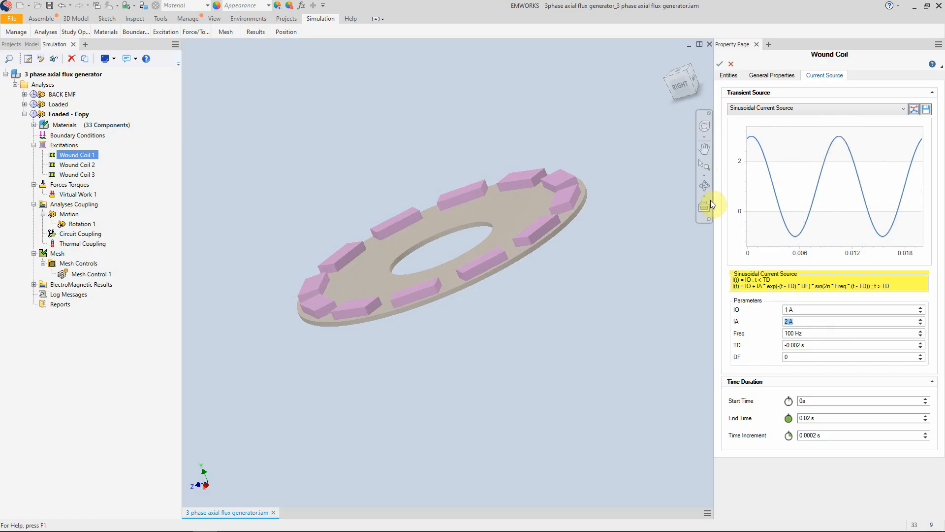
# - Return IO to 0 A and try time delay TD values of -0.003 s and -0.005 s on the sinusoidal source
pyautogui.click(789, 311)
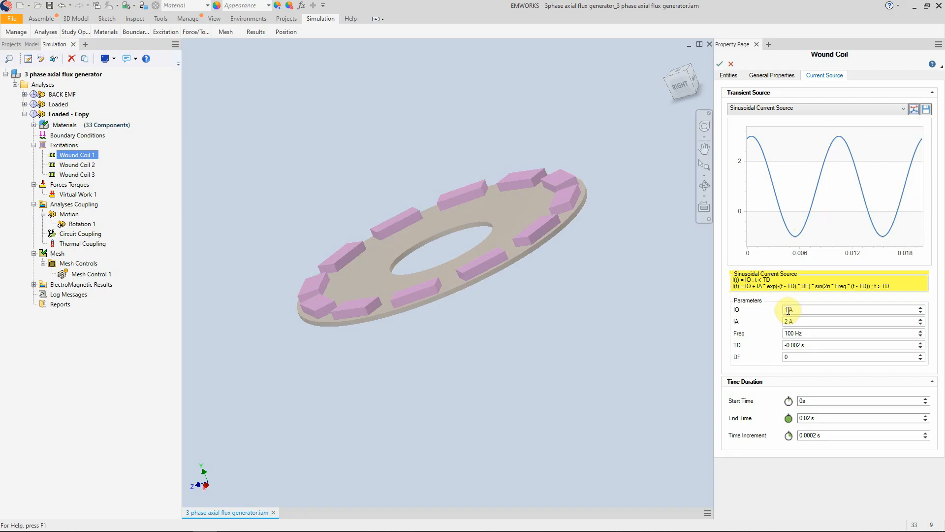
pyautogui.click(801, 346)
pyautogui.press('BackSpace')
pyautogui.press('BackSpace')
pyautogui.write('3')
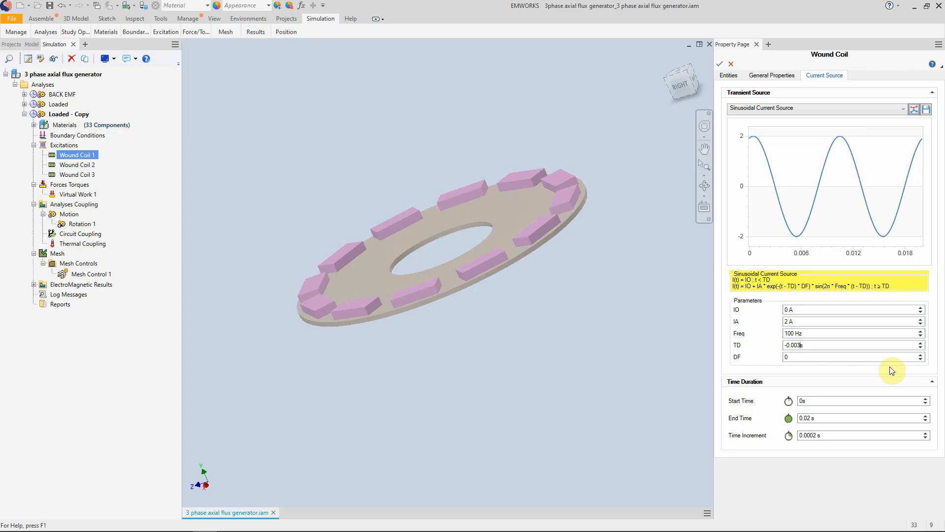
pyautogui.press('Return')
pyautogui.click(797, 345)
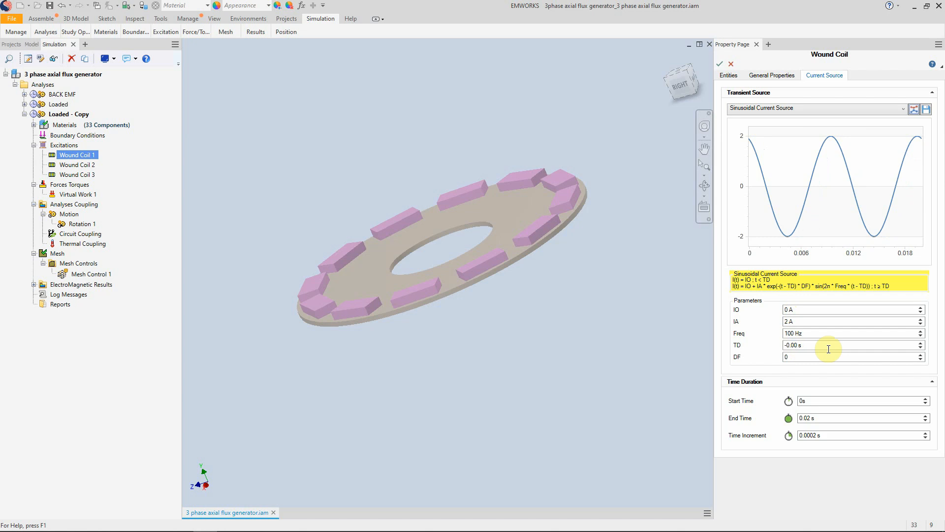
pyautogui.write('5')
pyautogui.press('Return')
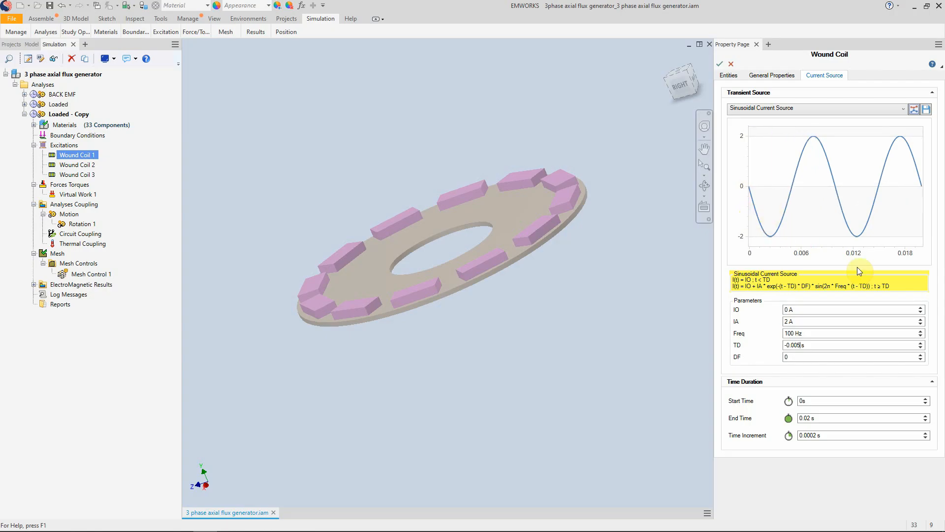
# - Set the sinusoidal source's time delay TD to 0 s and its end time to 0.1 s
pyautogui.press('BackSpace')
pyautogui.write('0')
pyautogui.press('Return')
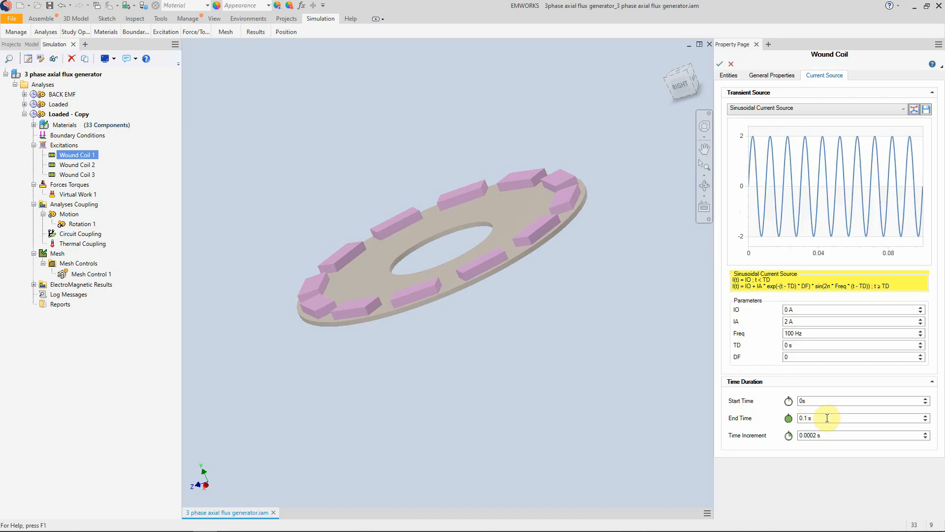
# - Try a DF value of 5 on the sinusoidal source and examine the resulting current waveform
pyautogui.click(786, 358)
pyautogui.moveTo(796, 356); pyautogui.dragTo(777, 359)
pyautogui.press('Return')
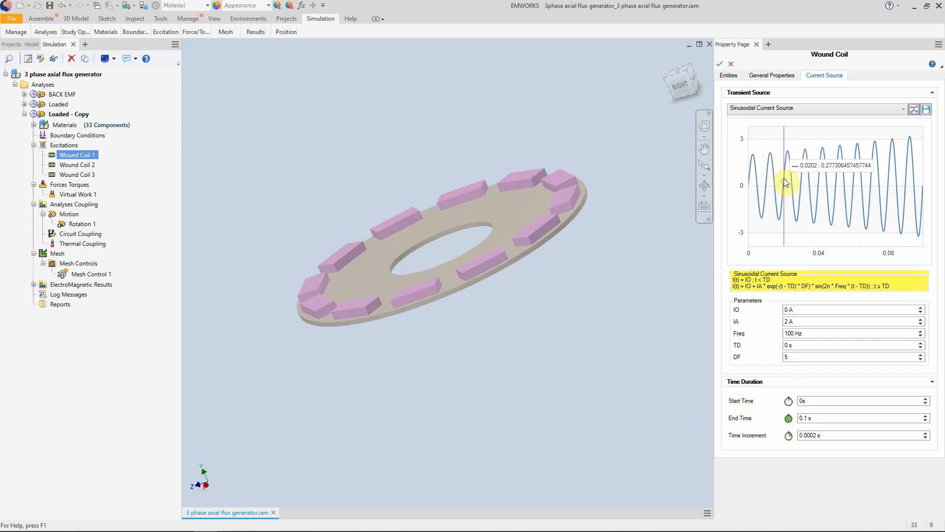
pyautogui.moveTo(753, 188)
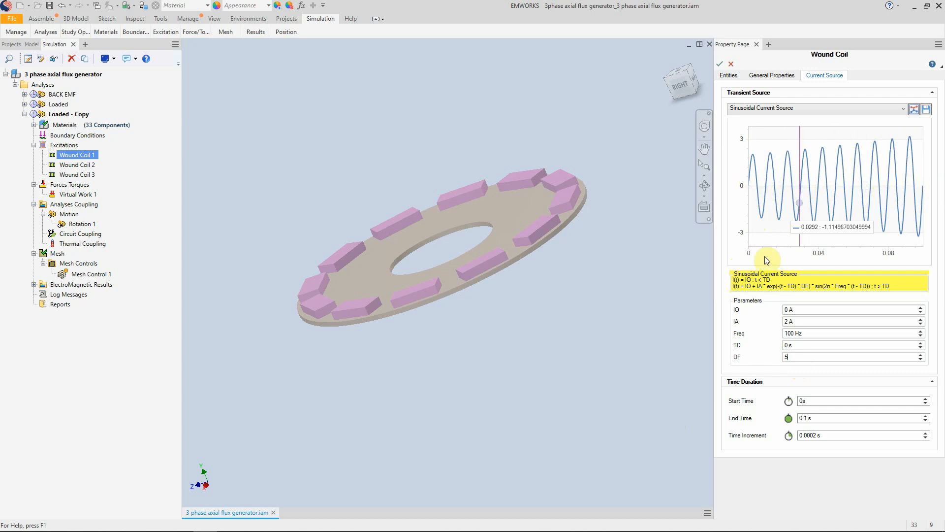
# - Set the sinusoidal current source's DF parameter to 20
pyautogui.doubleClick(794, 356)
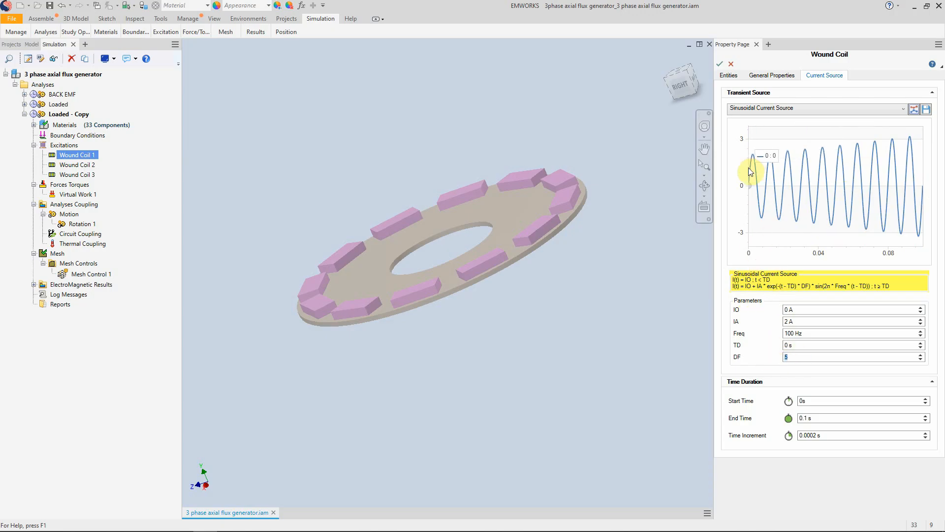
pyautogui.moveTo(801, 360); pyautogui.dragTo(766, 359)
pyautogui.write('20')
pyautogui.press('Return')
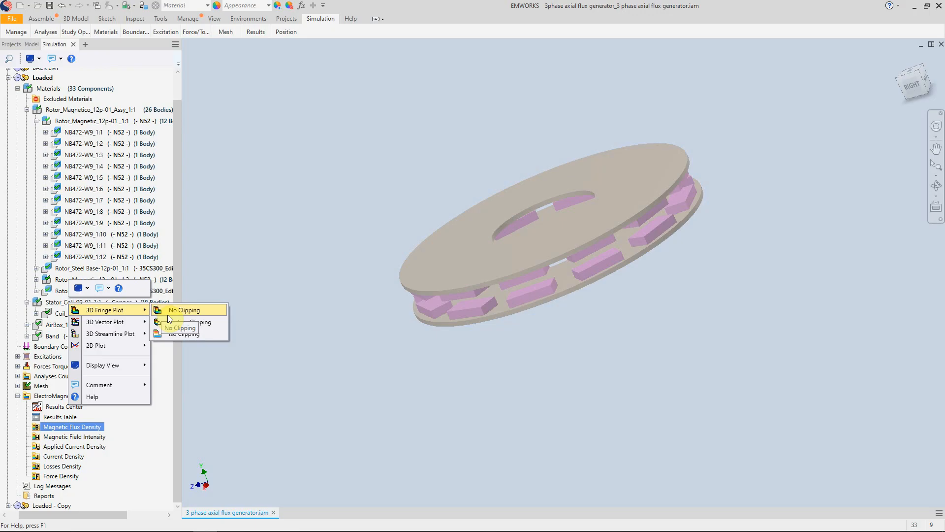
# - Create an unclipped 3D fringe plot of the magnetic flux density for the Loaded study
pyautogui.click(176, 315)
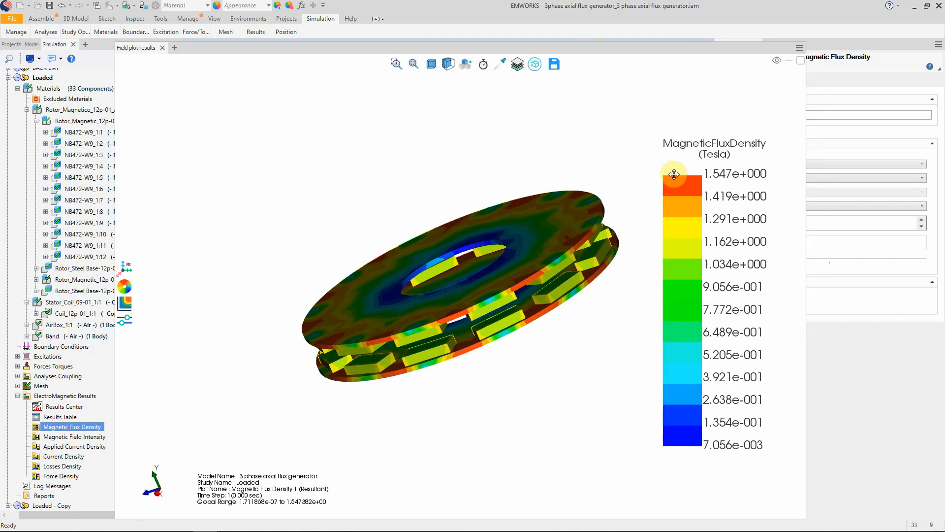
pyautogui.moveTo(674, 173); pyautogui.dragTo(670, 143)
pyautogui.scroll(-2, 445, 293)
pyautogui.scroll(2, 446, 294)
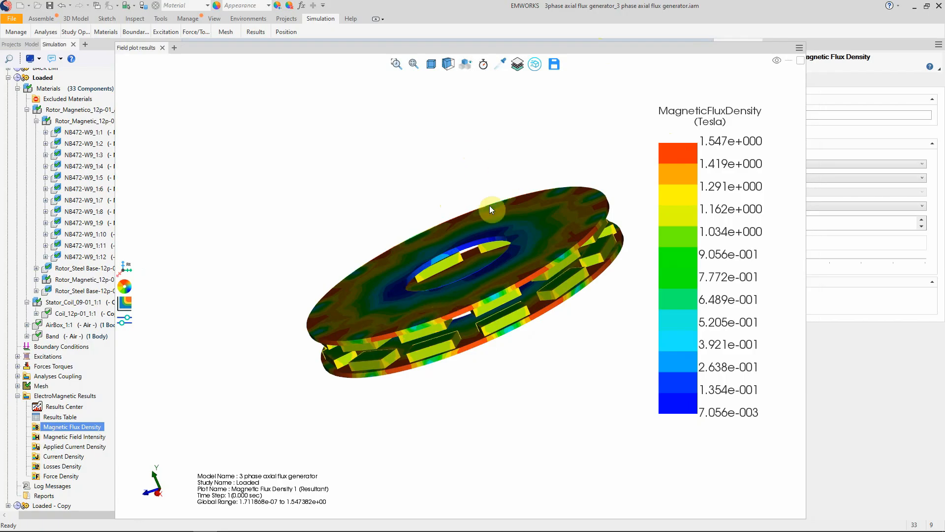
# - Section the flux density plot, switch the cut to the plane parallel to the rotor discs, and lower it through the lower magnets
pyautogui.click(449, 65)
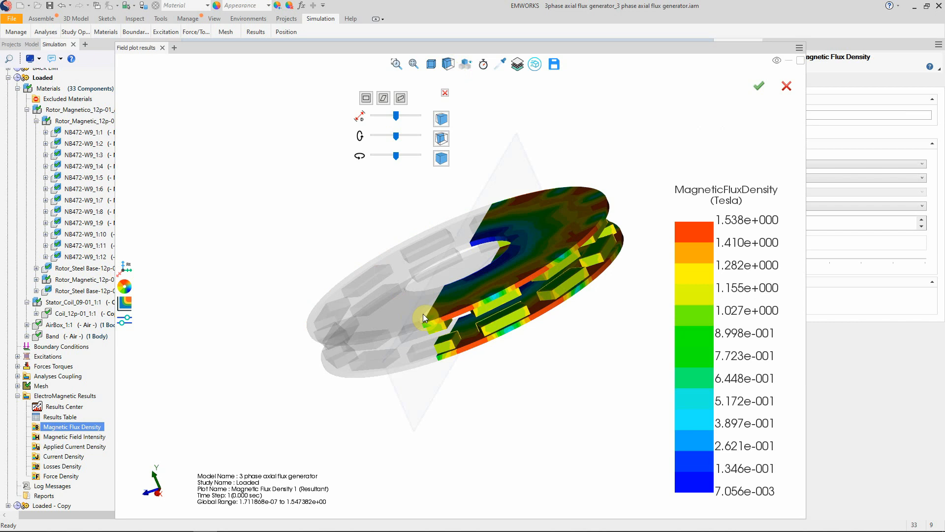
pyautogui.moveTo(423, 314); pyautogui.dragTo(509, 277)
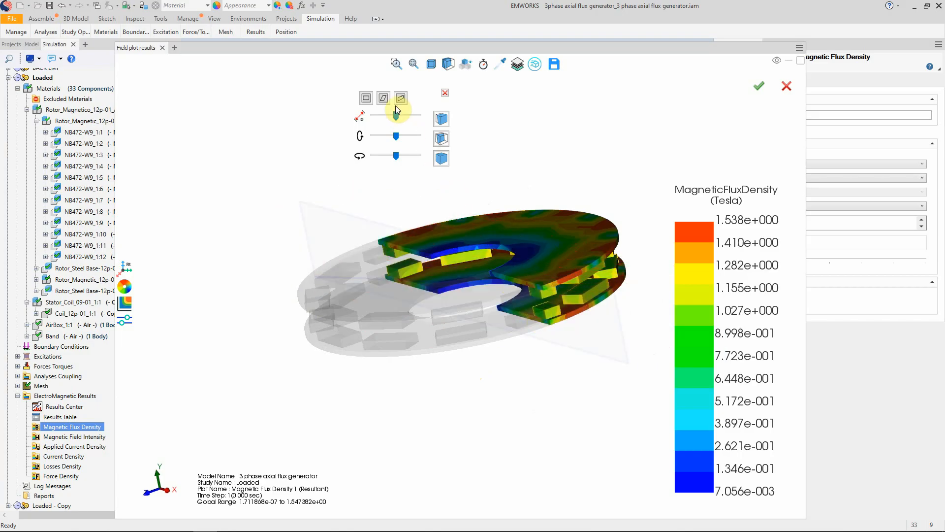
pyautogui.click(384, 98)
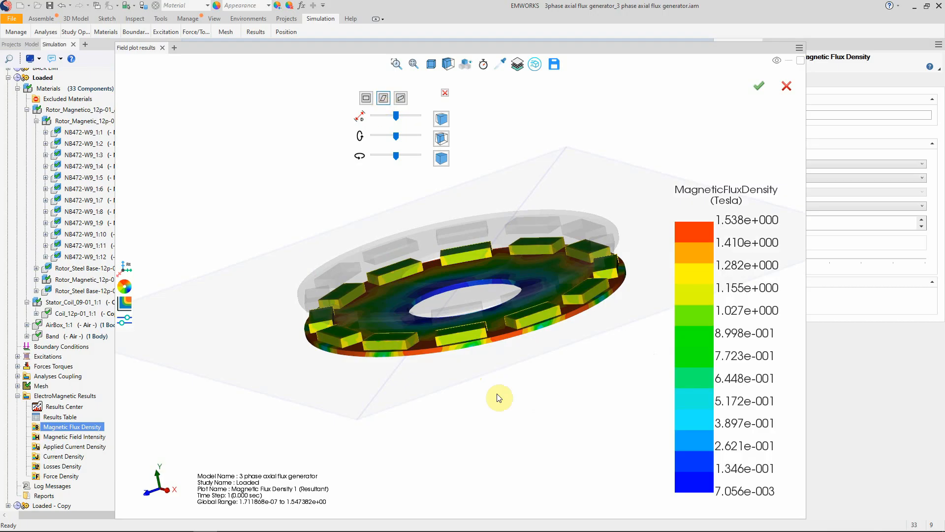
pyautogui.moveTo(475, 336); pyautogui.dragTo(457, 324)
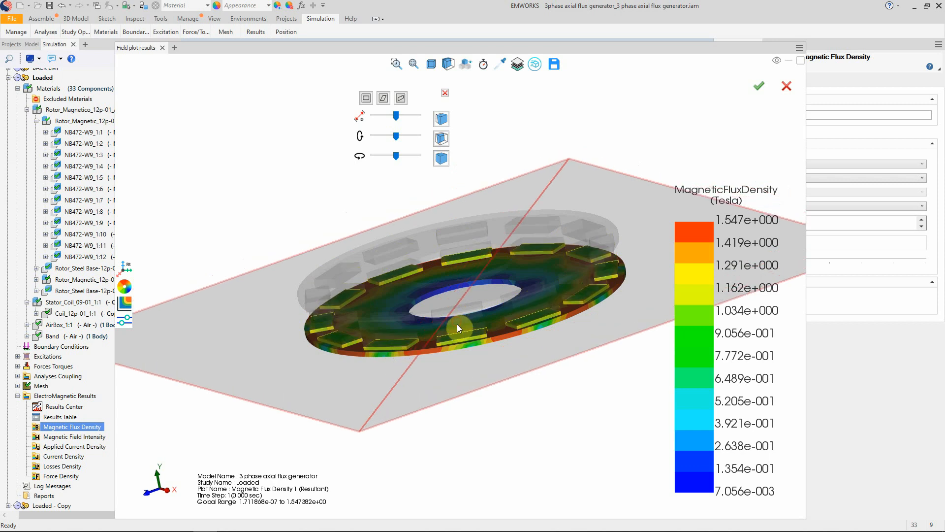
# - Switch the section to the third preset plane, cutting vertically through both rotors, and inspect the flux density from a higher angle
pyautogui.click(401, 99)
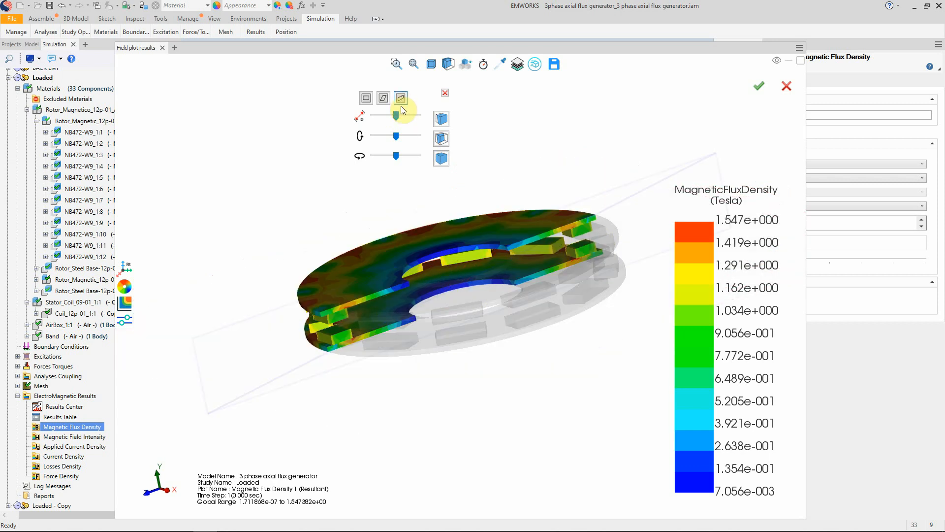
pyautogui.click(354, 324)
pyautogui.moveTo(365, 348); pyautogui.dragTo(252, 411)
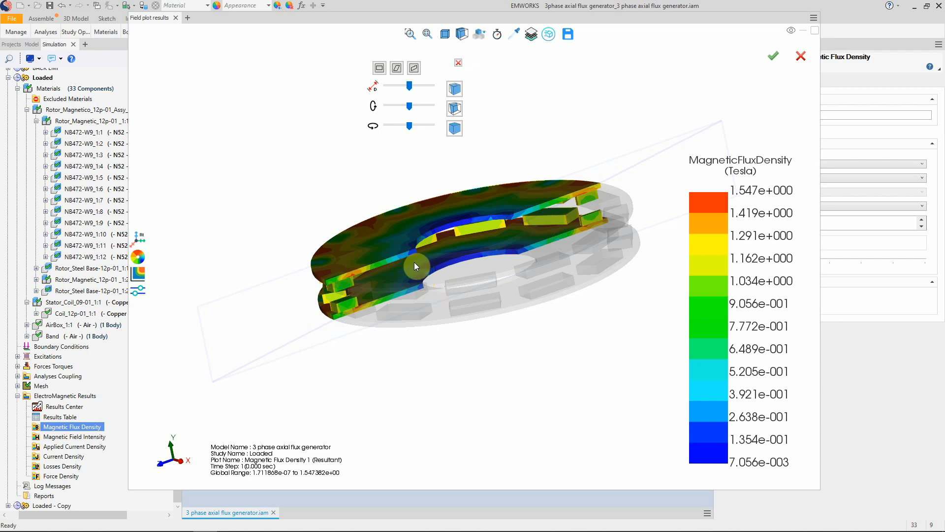
pyautogui.moveTo(415, 262); pyautogui.dragTo(460, 288)
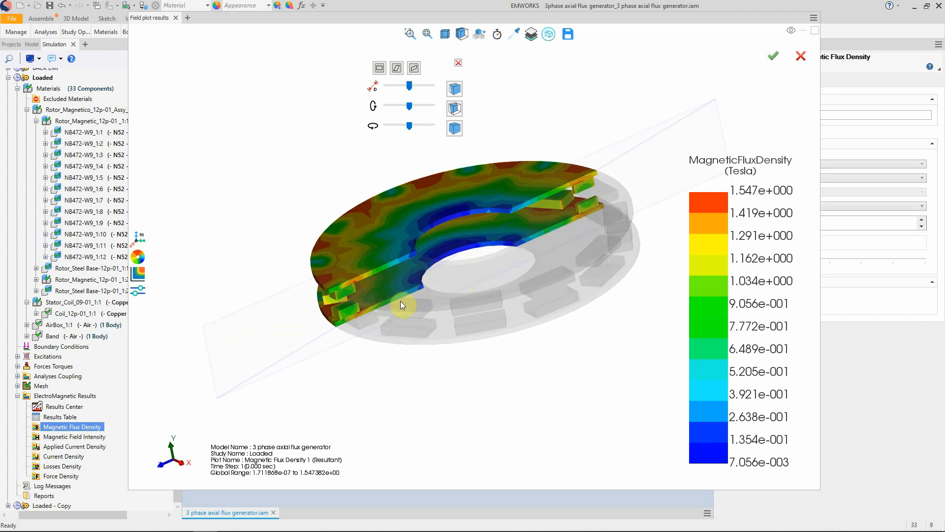